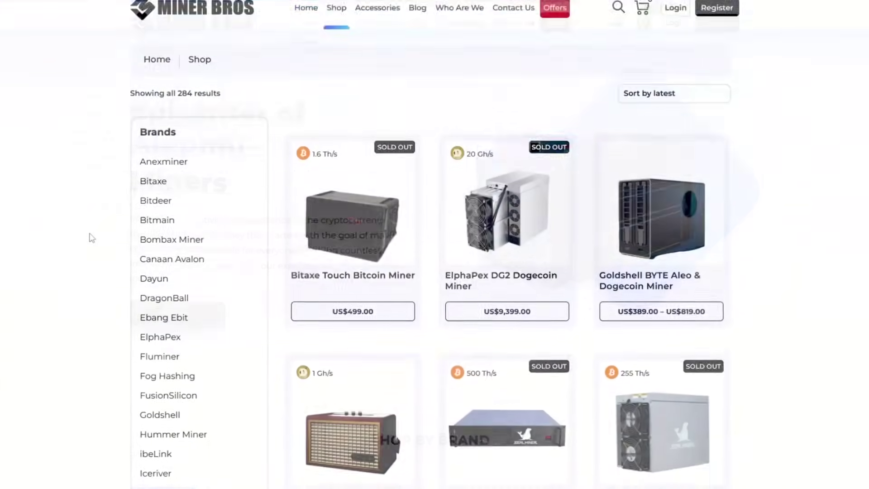
Open the Goldshell BYTE Aleo & Dogecoin Miner product and add one to the cart with the Byte + Free DG Card*1 batch.
{"action": "scroll", "coordinate": [87, 238], "scroll_direction": "down", "scroll_amount": 3}
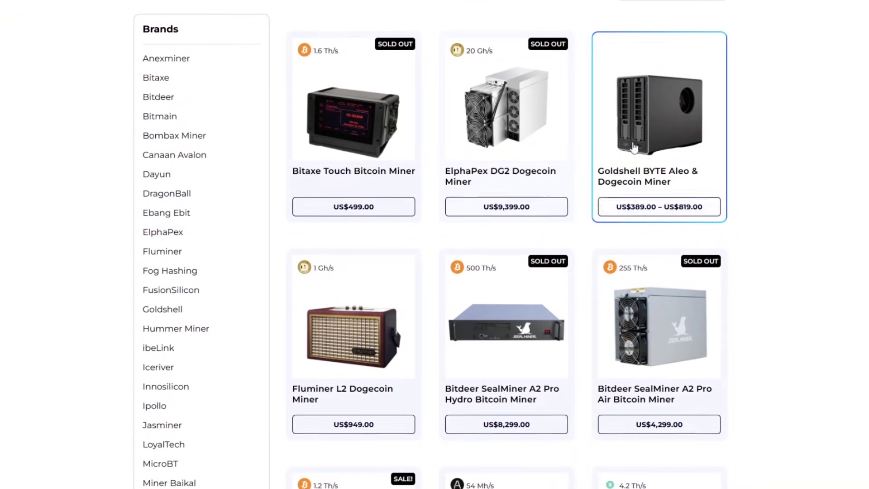
{"action": "left_click", "coordinate": [660, 159]}
{"action": "scroll", "coordinate": [633, 159], "scroll_direction": "down", "scroll_amount": 3}
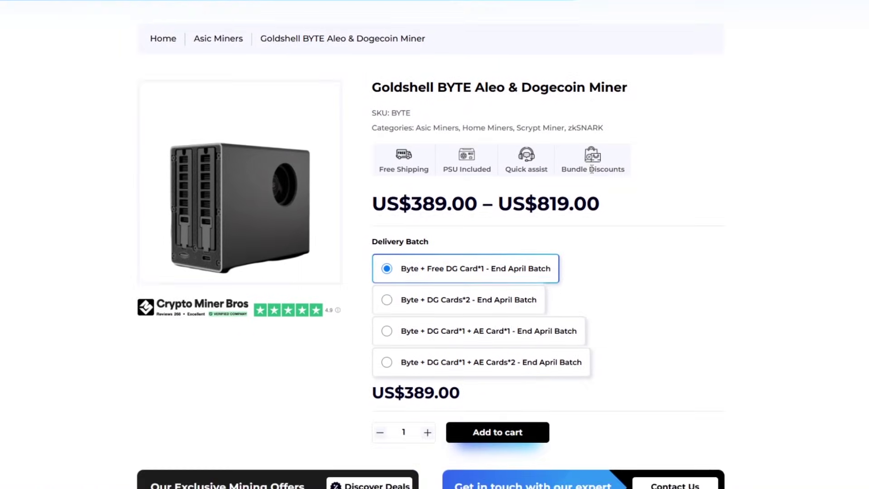
{"action": "left_click", "coordinate": [490, 357]}
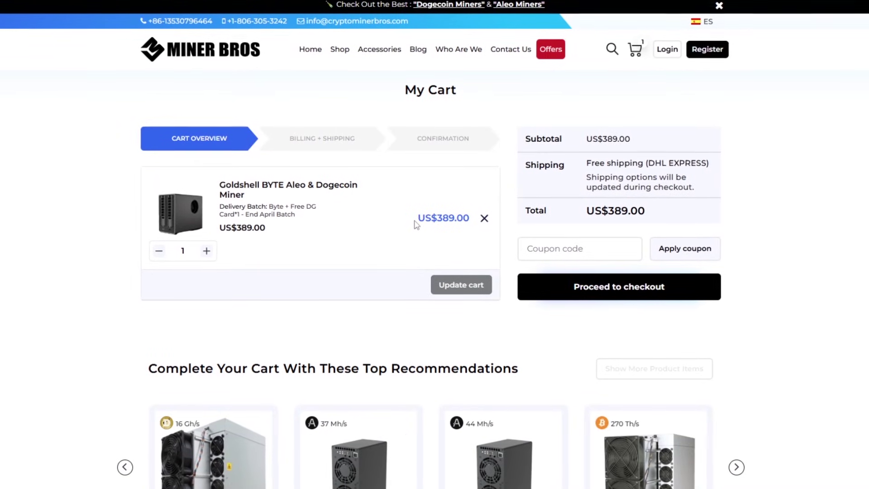
Review the item price in the cart, proceed to checkout and read the bank transfer and crypto payment options.
{"action": "left_click_drag", "start_coordinate": [417, 218], "coordinate": [472, 219]}
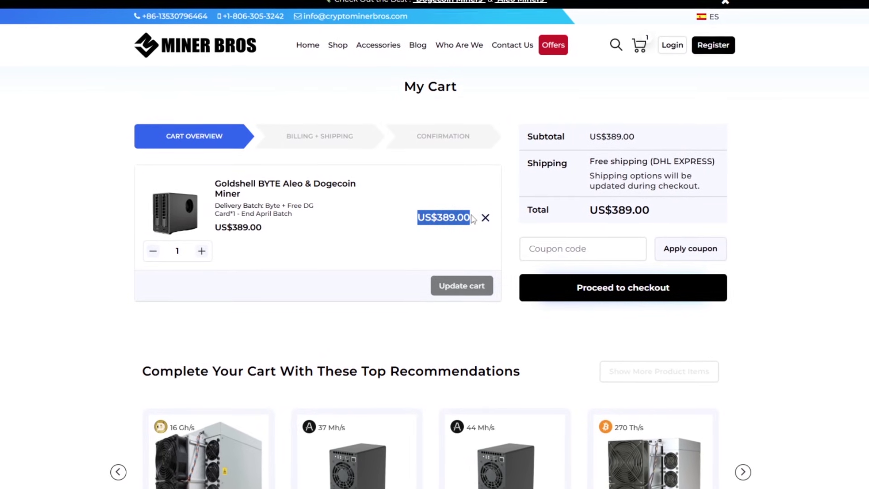
{"action": "left_click", "coordinate": [470, 196]}
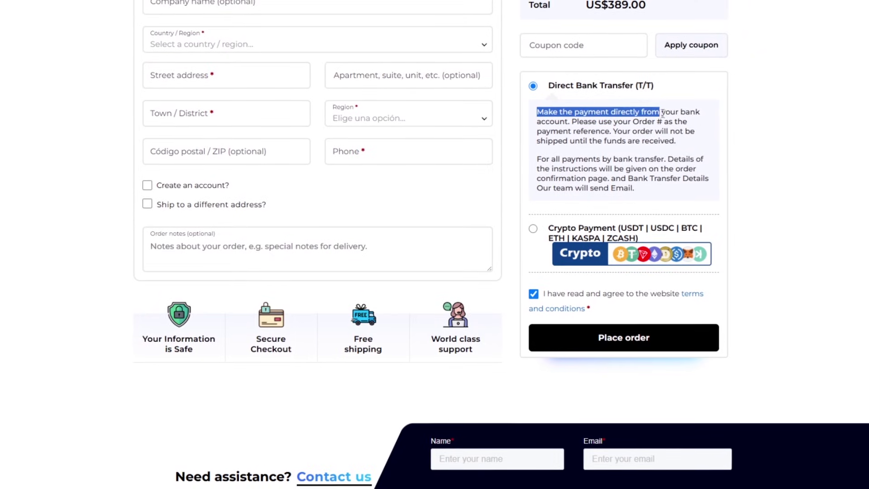
{"action": "left_click_drag", "start_coordinate": [691, 114], "coordinate": [700, 114]}
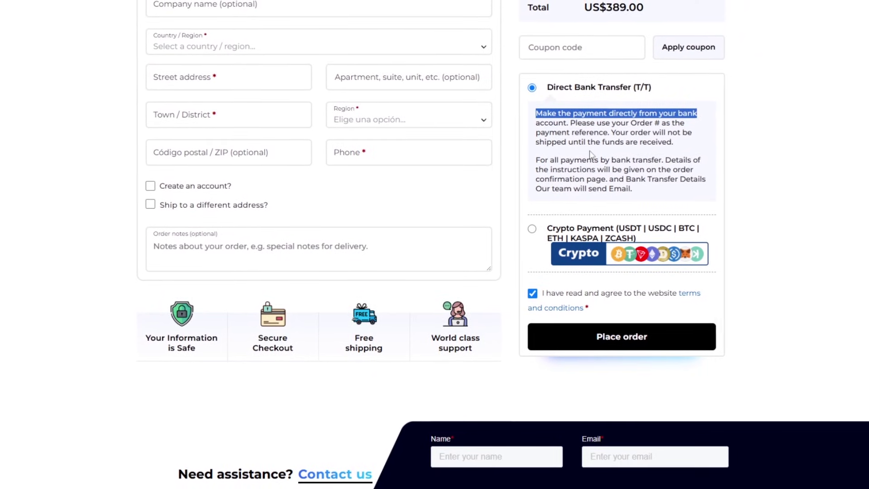
{"action": "left_click", "coordinate": [547, 226]}
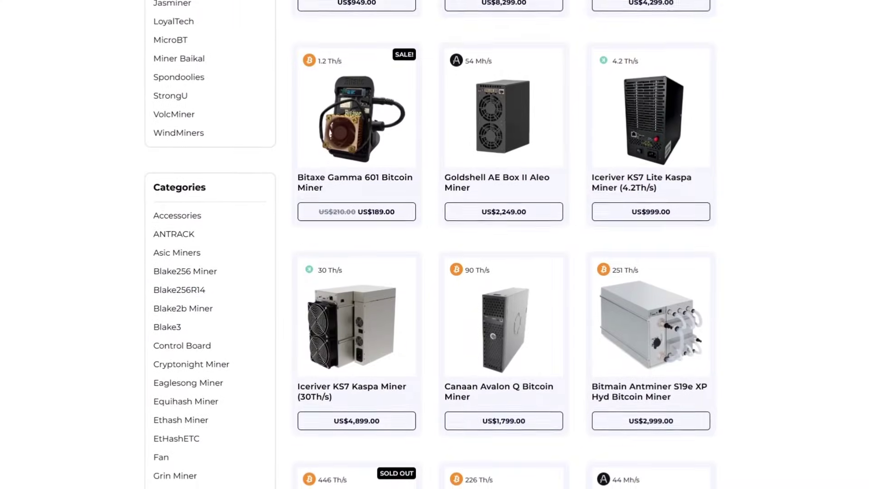
Browse the shop's miner listings and examine the Crypto Miner Bros rating and reviews on Trustpilot.
{"action": "scroll", "coordinate": [512, 244], "scroll_direction": "down", "scroll_amount": 3}
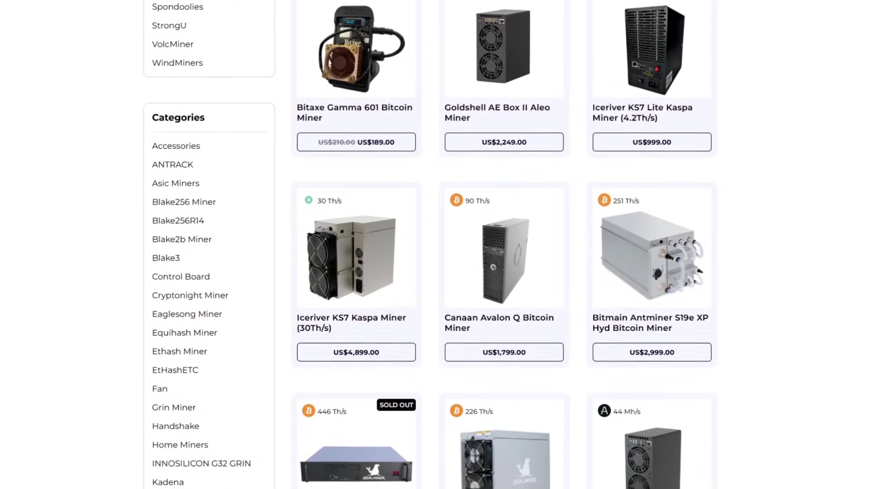
{"action": "scroll", "coordinate": [512, 244], "scroll_direction": "down", "scroll_amount": 3}
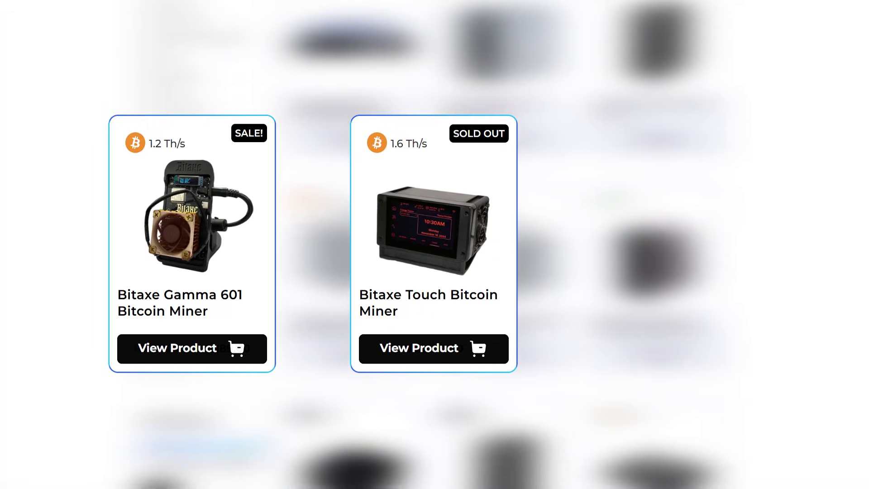
{"action": "scroll", "coordinate": [501, 245], "scroll_direction": "down", "scroll_amount": 3}
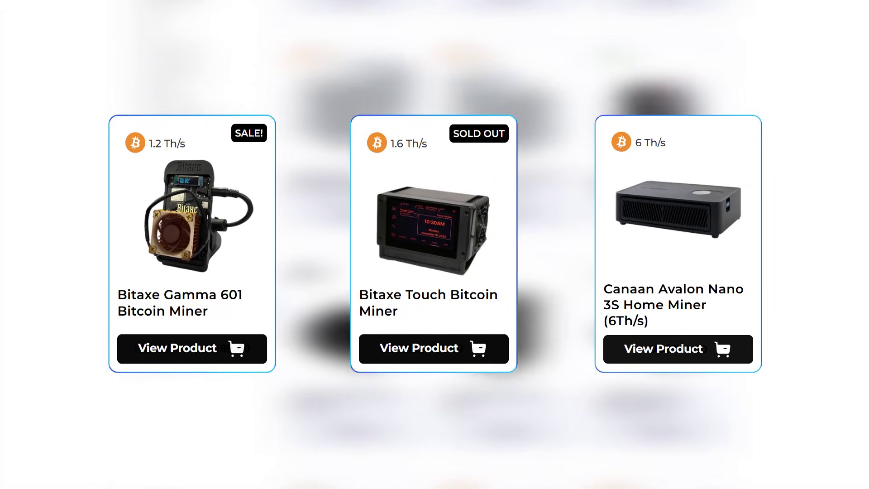
{"action": "scroll", "coordinate": [501, 245], "scroll_direction": "down", "scroll_amount": 2}
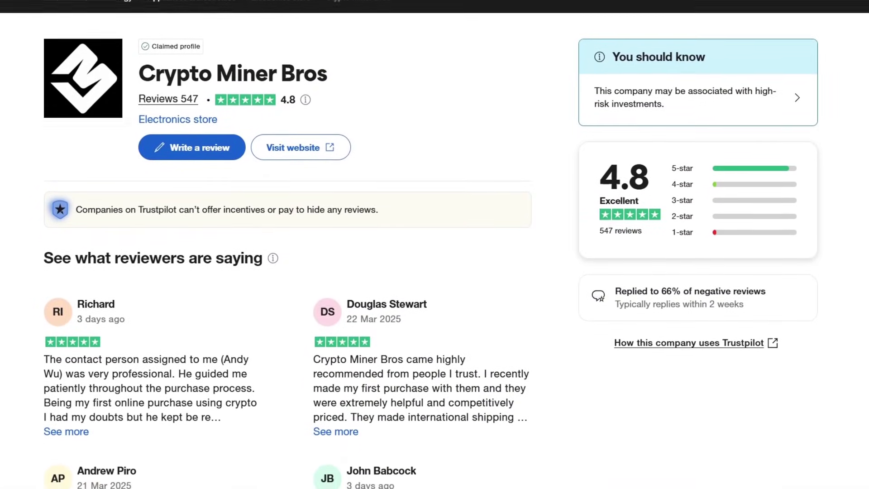
{"action": "scroll", "coordinate": [288, 271], "scroll_direction": "down", "scroll_amount": 2}
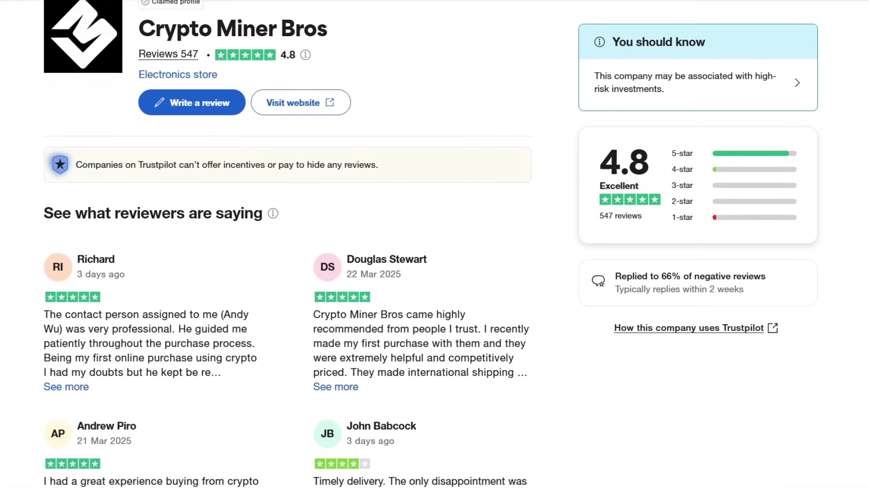
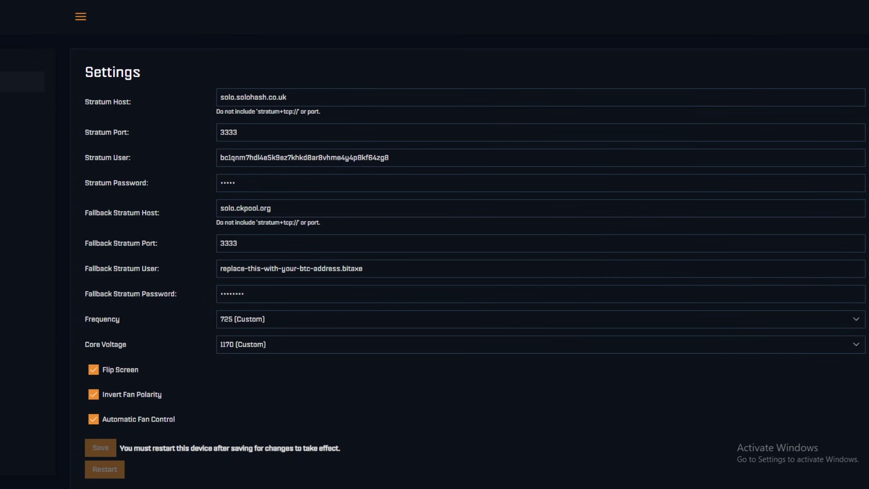
Switch to the Bitaxe dashboard and check its hash rate, efficiency, power and heat readings.
{"action": "left_click", "coordinate": [22, 82]}
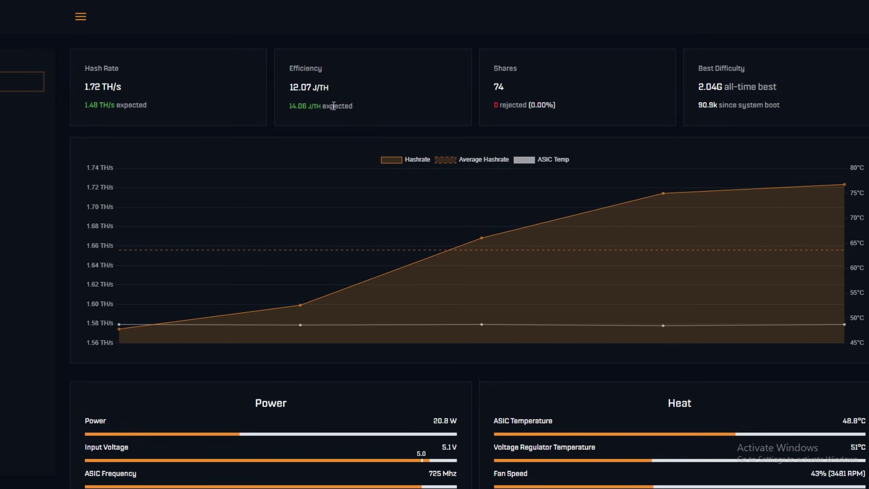
{"action": "scroll", "coordinate": [399, 134], "scroll_direction": "down", "scroll_amount": 3}
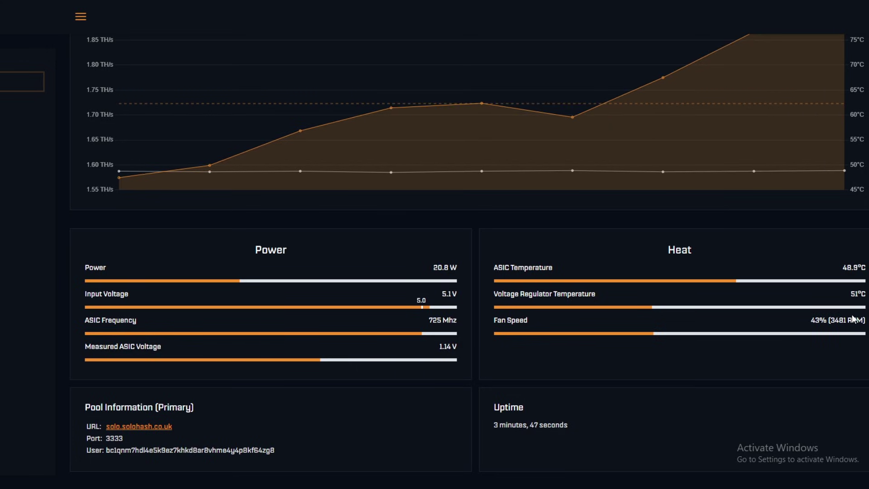
In the miner's settings with the browser's developer tools open, set Frequency to 1000 and Core Voltage to 1350.
{"action": "left_click", "coordinate": [21, 149]}
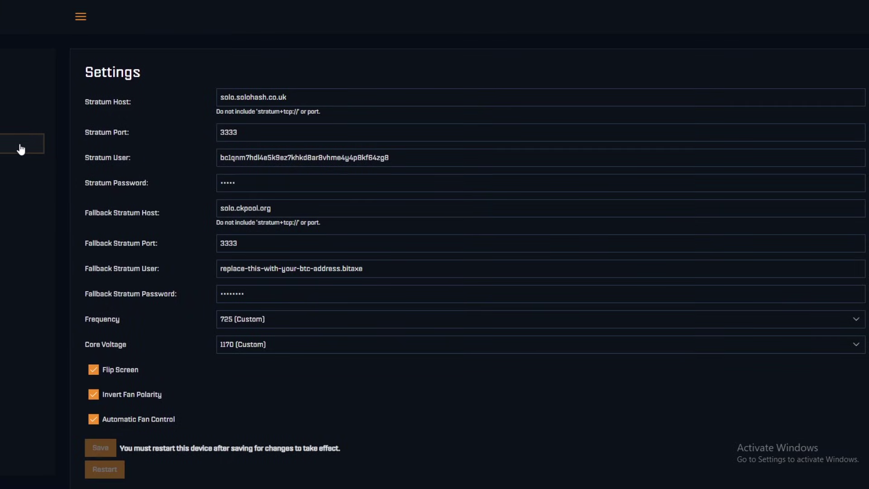
{"action": "key", "text": "F12"}
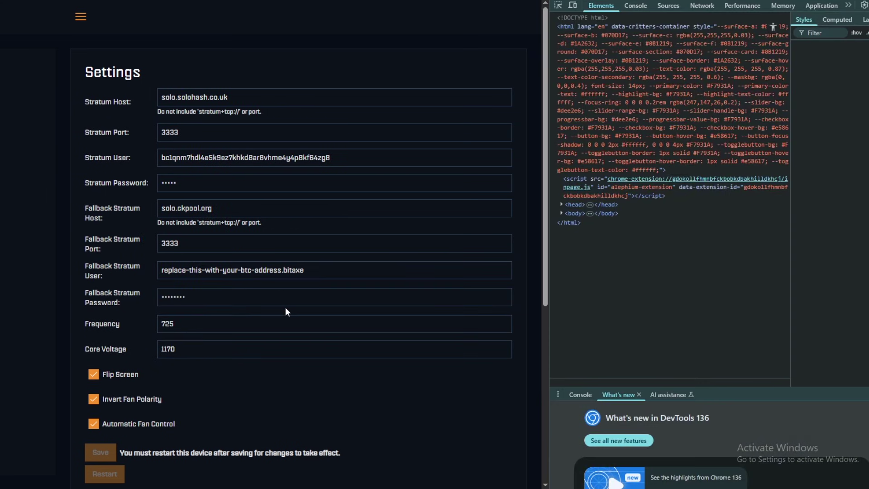
{"action": "double_click", "coordinate": [158, 324]}
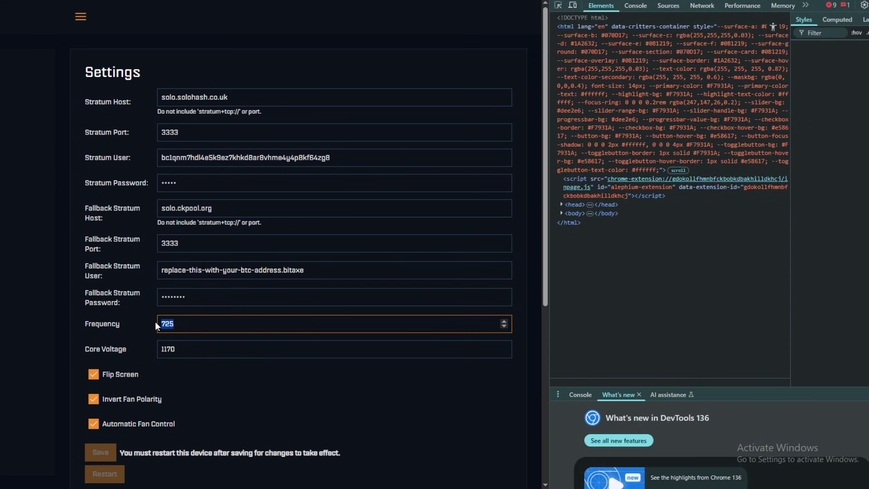
{"action": "type", "text": "1000"}
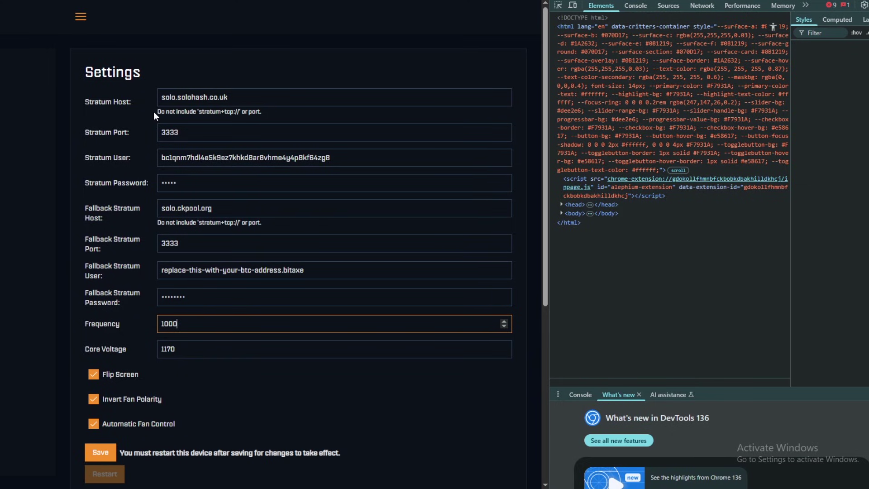
{"action": "double_click", "coordinate": [165, 350]}
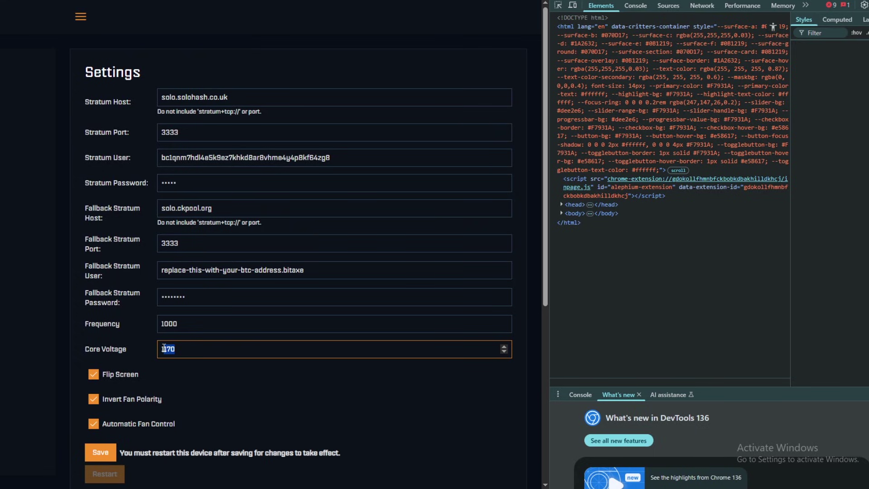
{"action": "type", "text": "1135"}
{"action": "type", "text": "0"}
Turn off Automatic Fan Control and set the fan speed to 90%.
{"action": "left_click", "coordinate": [94, 424]}
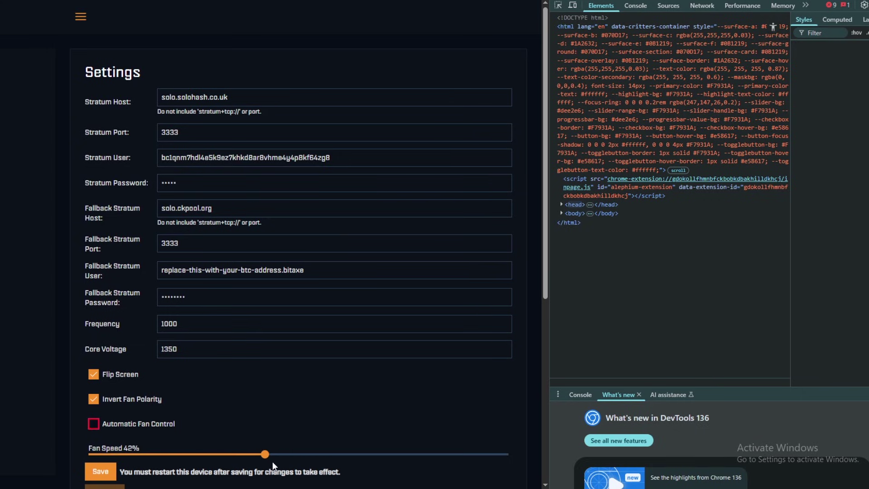
{"action": "scroll", "coordinate": [349, 380], "scroll_direction": "down", "scroll_amount": 2}
{"action": "left_click_drag", "start_coordinate": [265, 350], "coordinate": [467, 350]}
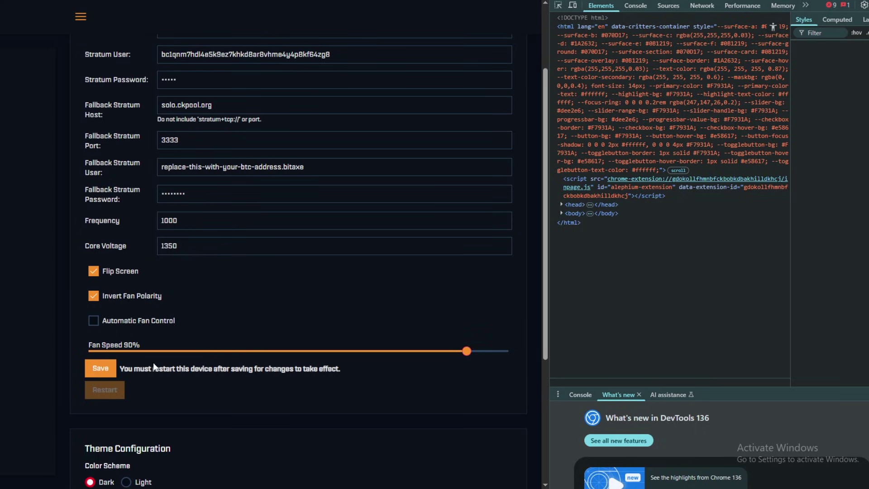
Save the new settings, restart the Bitaxe and close the developer tools.
{"action": "left_click", "coordinate": [109, 374]}
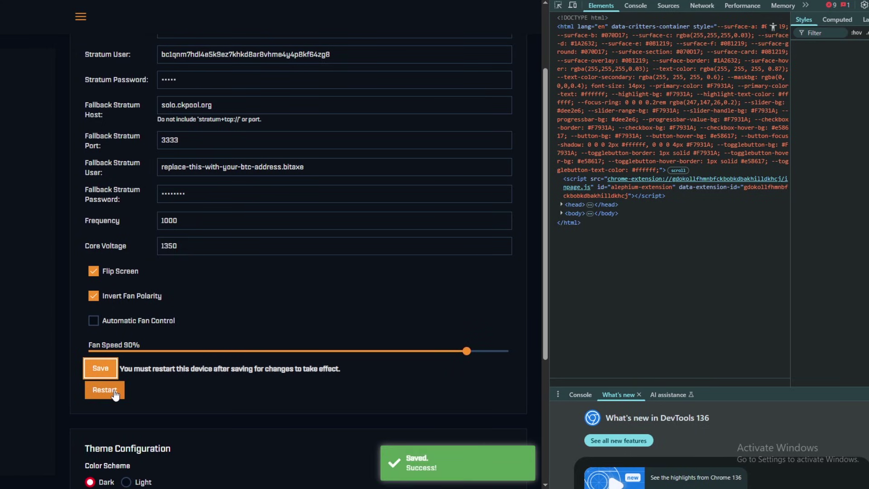
{"action": "left_click", "coordinate": [109, 391]}
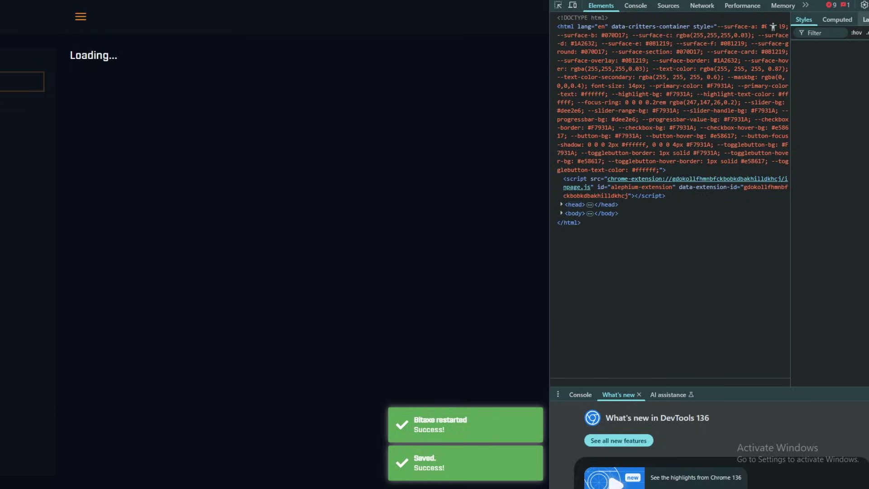
{"action": "key", "text": "F12"}
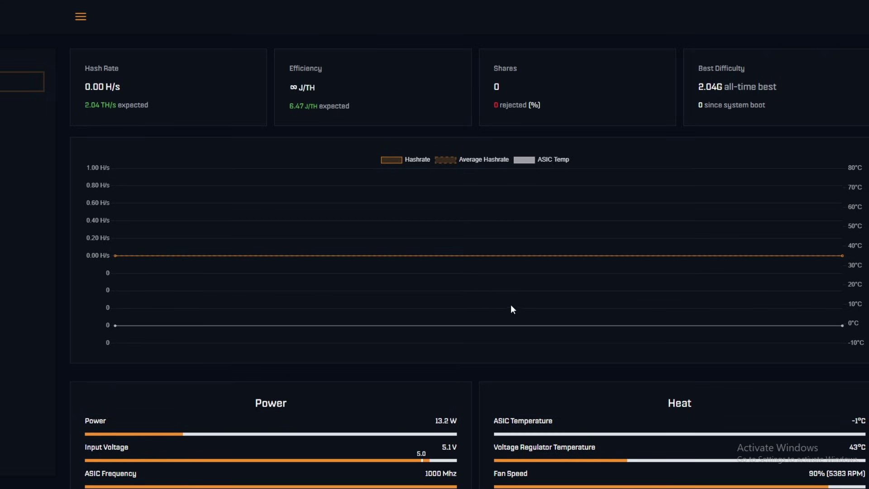
Monitor the dashboard's hash rate, efficiency, shares, power draw, temperatures and fan speed after the restart.
{"action": "scroll", "coordinate": [520, 311], "scroll_direction": "down", "scroll_amount": 2}
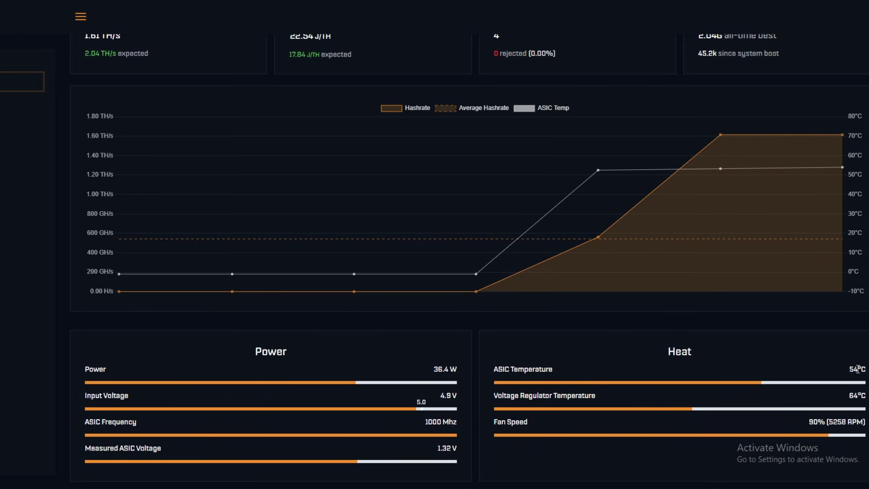
{"action": "scroll", "coordinate": [862, 369], "scroll_direction": "down", "scroll_amount": 1}
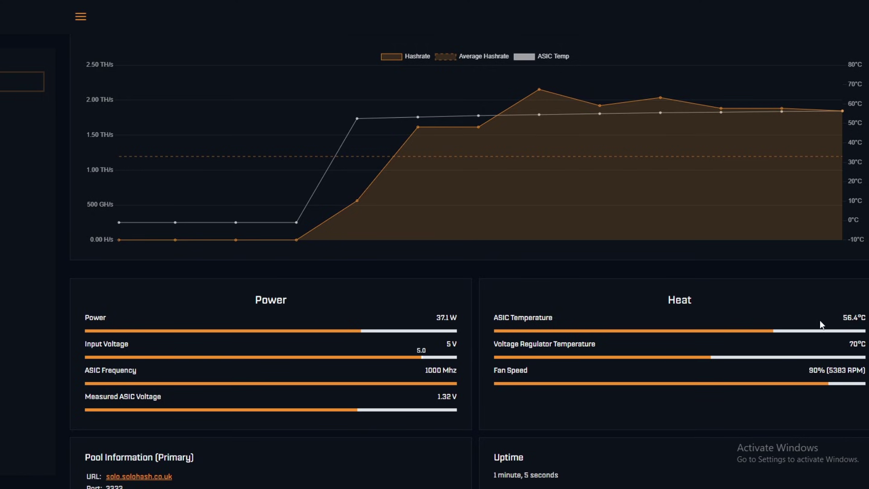
{"action": "scroll", "coordinate": [734, 367], "scroll_direction": "up", "scroll_amount": 2}
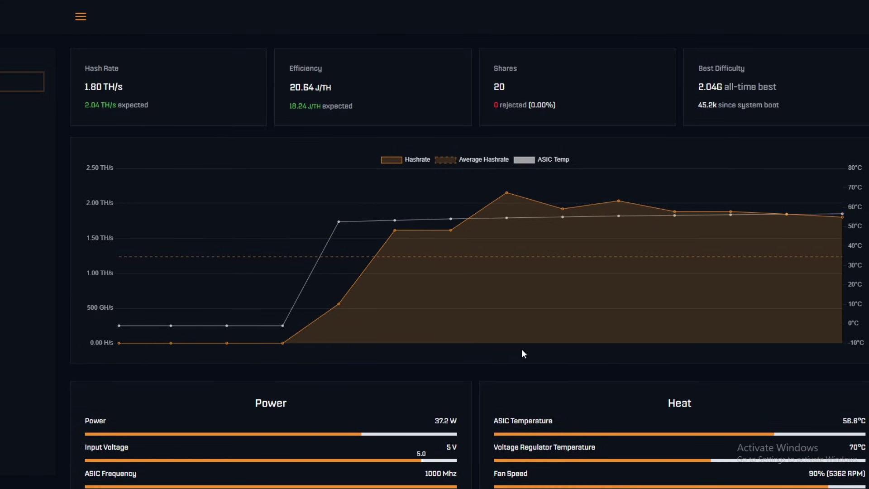
{"action": "scroll", "coordinate": [521, 354], "scroll_direction": "down", "scroll_amount": 2}
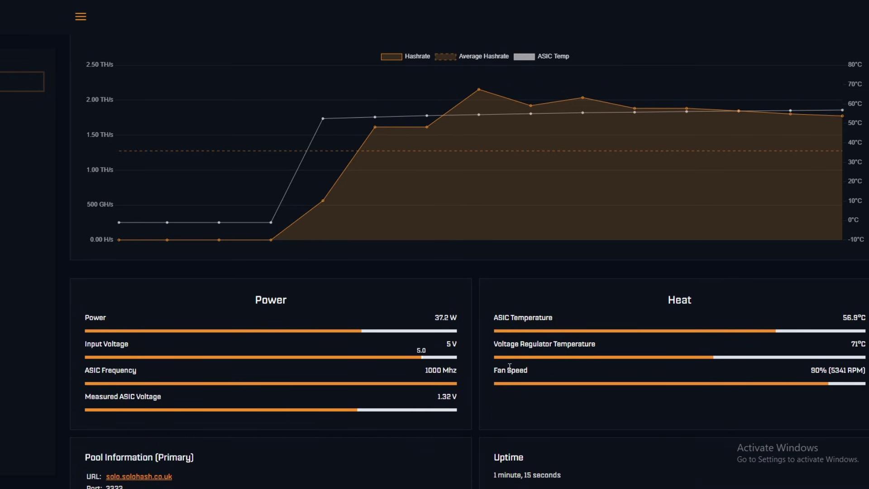
{"action": "scroll", "coordinate": [509, 366], "scroll_direction": "up", "scroll_amount": 2}
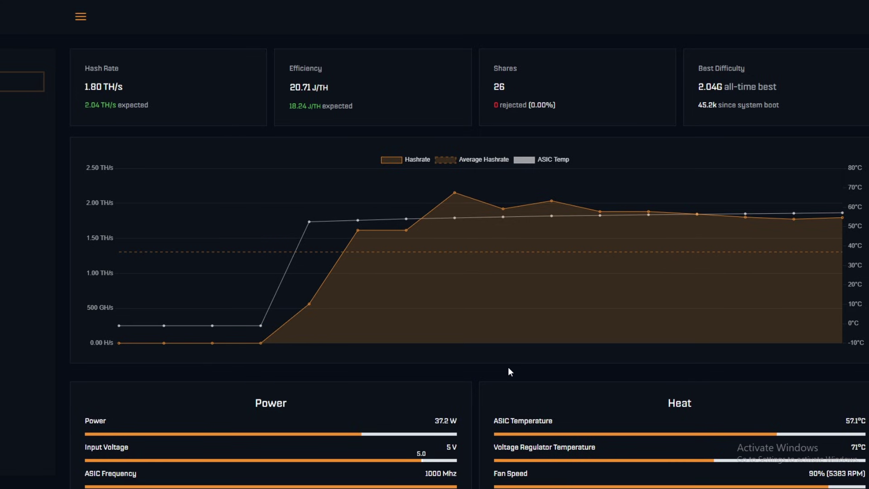
{"action": "scroll", "coordinate": [508, 367], "scroll_direction": "down", "scroll_amount": 1}
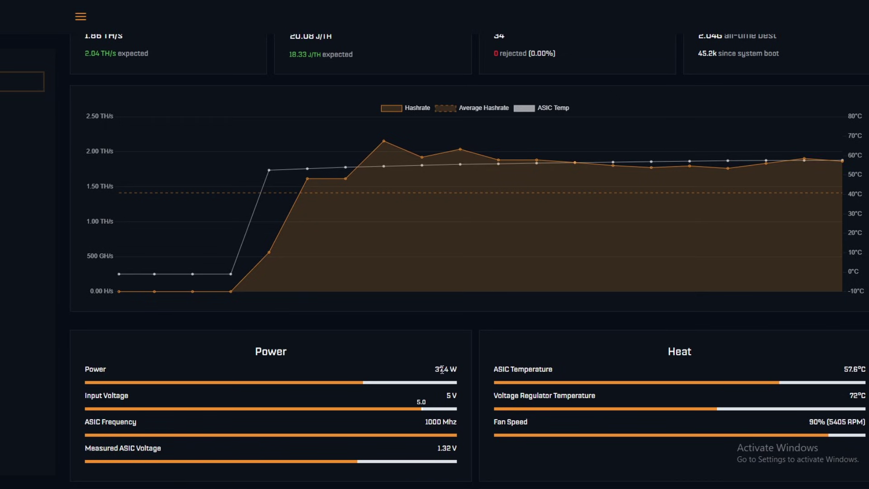
{"action": "scroll", "coordinate": [385, 206], "scroll_direction": "up", "scroll_amount": 1}
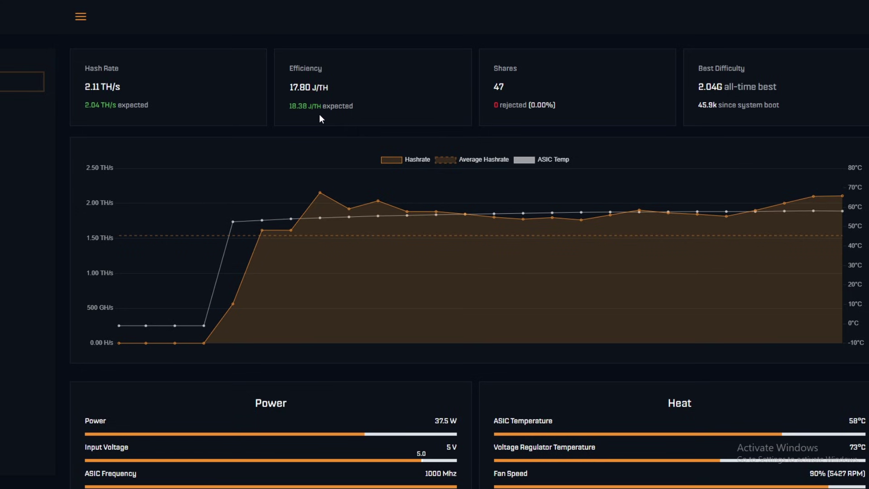
{"action": "scroll", "coordinate": [345, 139], "scroll_direction": "down", "scroll_amount": 1}
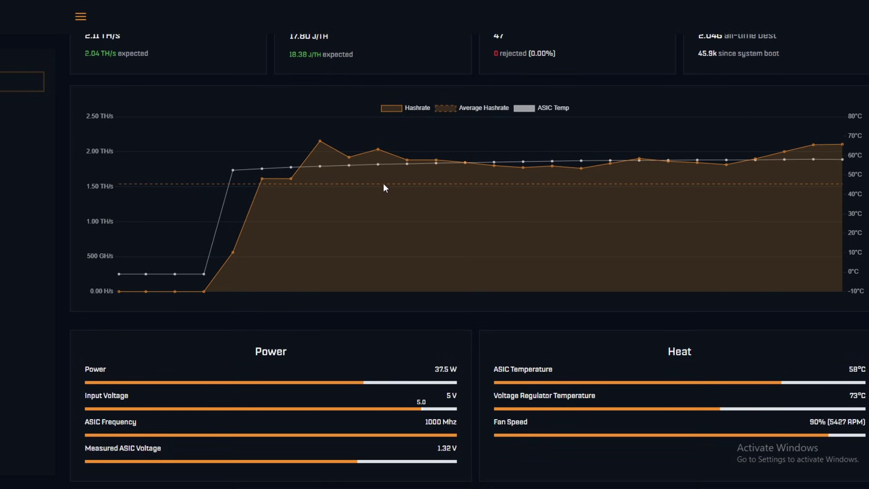
{"action": "scroll", "coordinate": [406, 189], "scroll_direction": "down", "scroll_amount": 1}
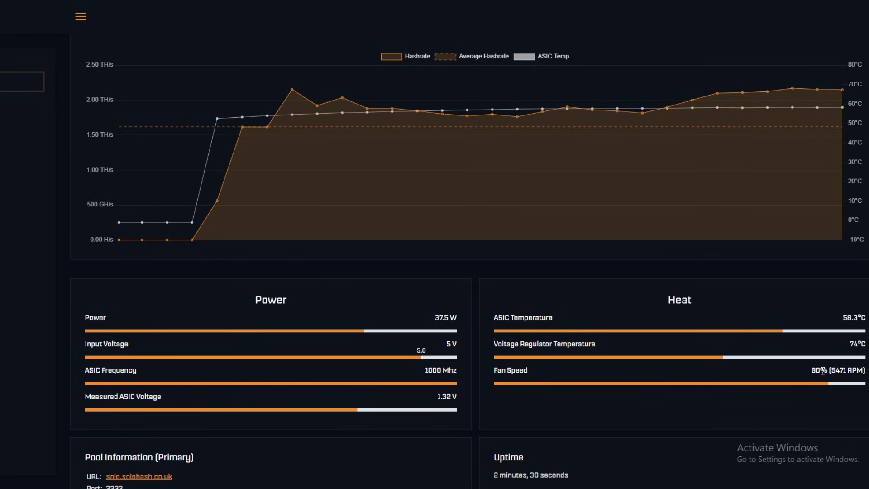
{"action": "scroll", "coordinate": [423, 405], "scroll_direction": "up", "scroll_amount": 2}
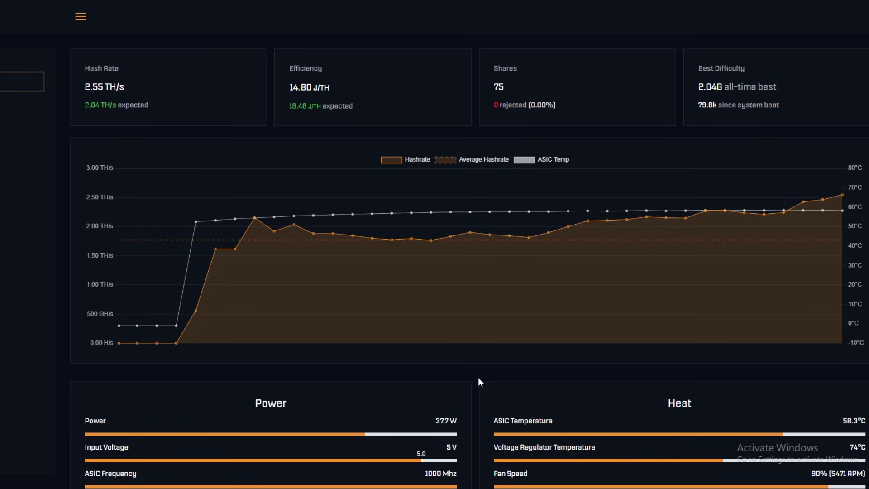
Examine the dashboard's Power, Heat, pool and uptime details alongside the hash rate chart of the overclocked miner.
{"action": "scroll", "coordinate": [479, 378], "scroll_direction": "down", "scroll_amount": 2}
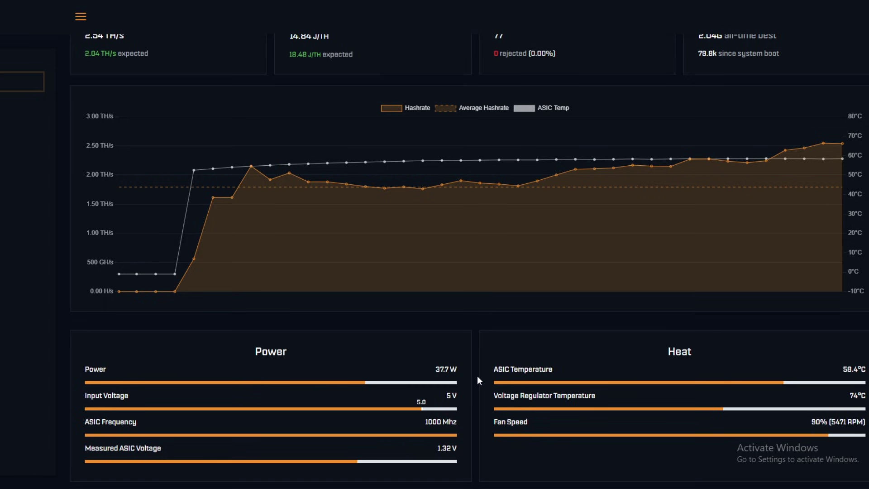
{"action": "scroll", "coordinate": [473, 370], "scroll_direction": "down", "scroll_amount": 2}
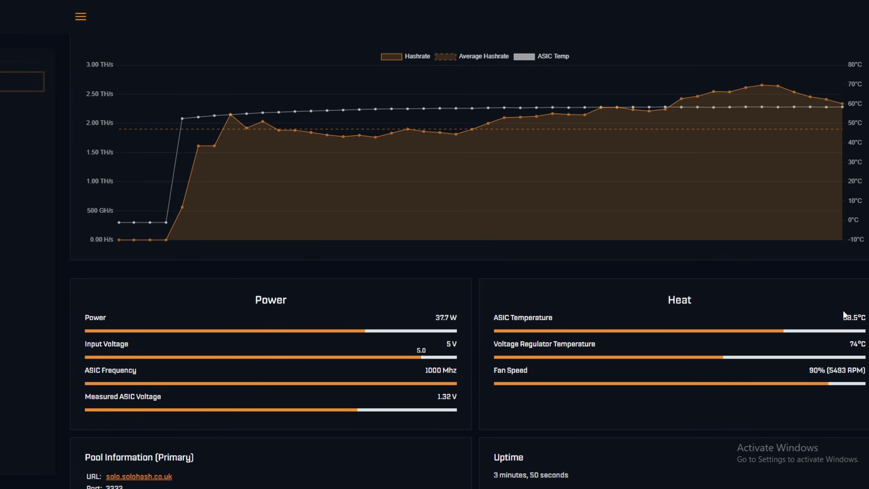
{"action": "scroll", "coordinate": [843, 311], "scroll_direction": "up", "scroll_amount": 2}
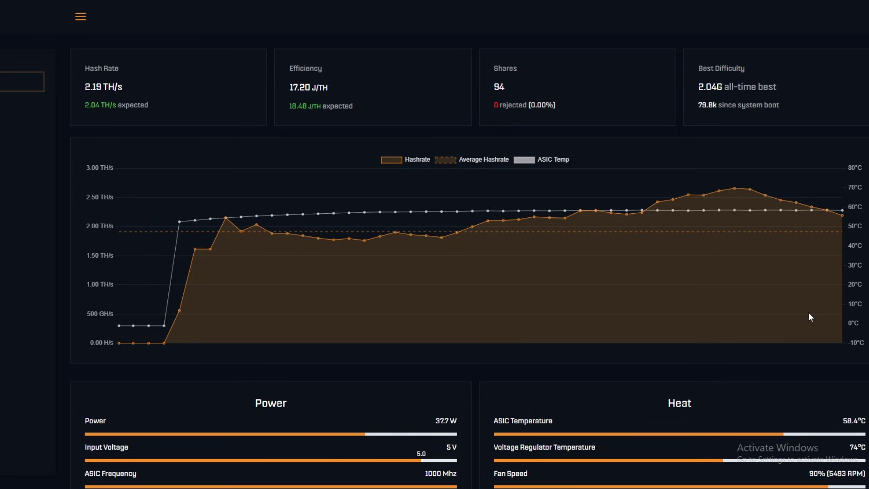
{"action": "scroll", "coordinate": [809, 314], "scroll_direction": "down", "scroll_amount": 1}
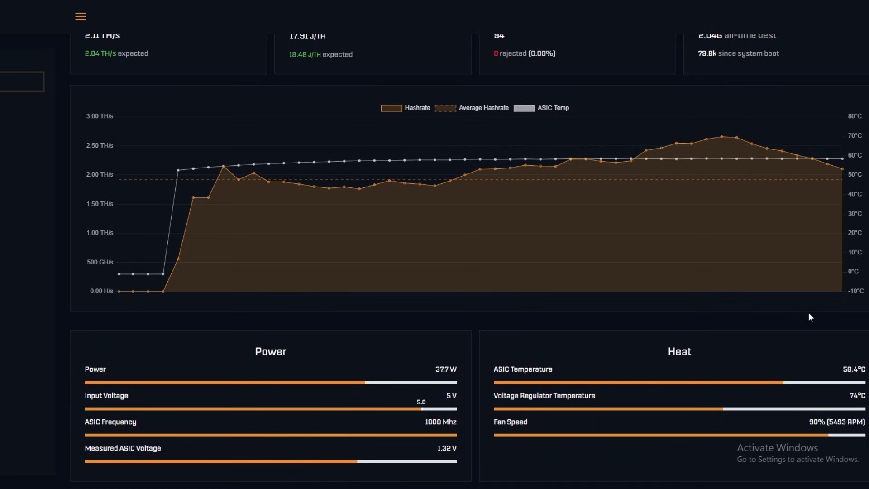
{"action": "scroll", "coordinate": [808, 315], "scroll_direction": "up", "scroll_amount": 1}
{"action": "scroll", "coordinate": [813, 471], "scroll_direction": "down", "scroll_amount": 3}
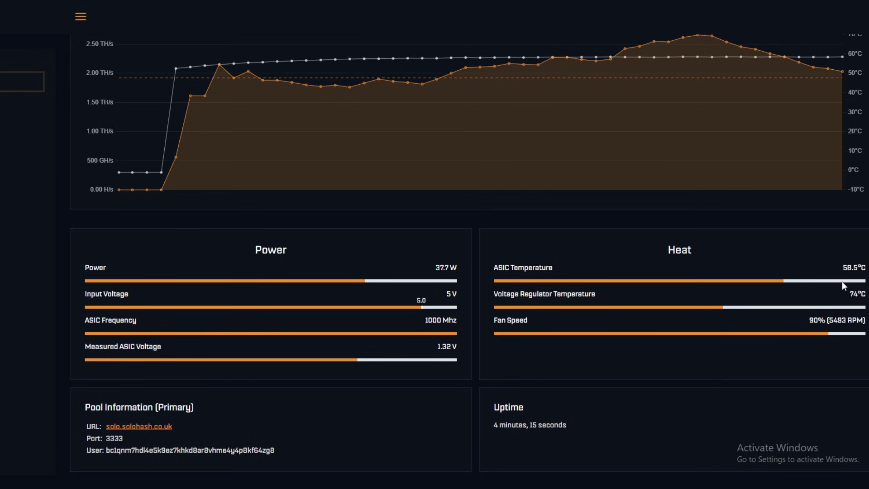
{"action": "scroll", "coordinate": [770, 326], "scroll_direction": "up", "scroll_amount": 3}
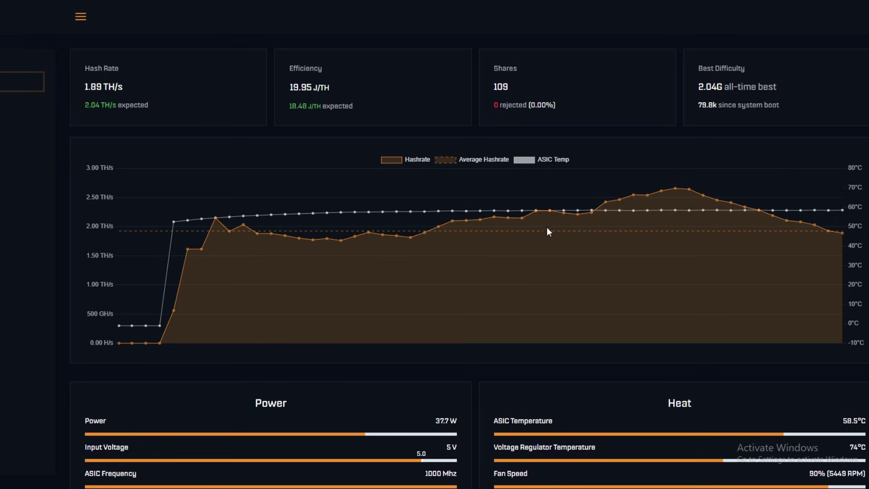
Compare the miner's current hash rate with its expected hash rate and follow the trend on the hashrate chart.
{"action": "mouse_move", "coordinate": [569, 216]}
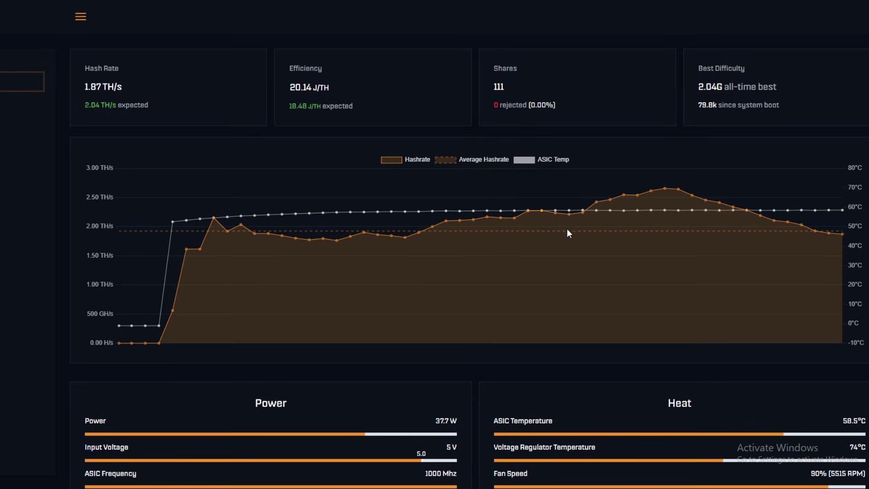
{"action": "mouse_move", "coordinate": [570, 231]}
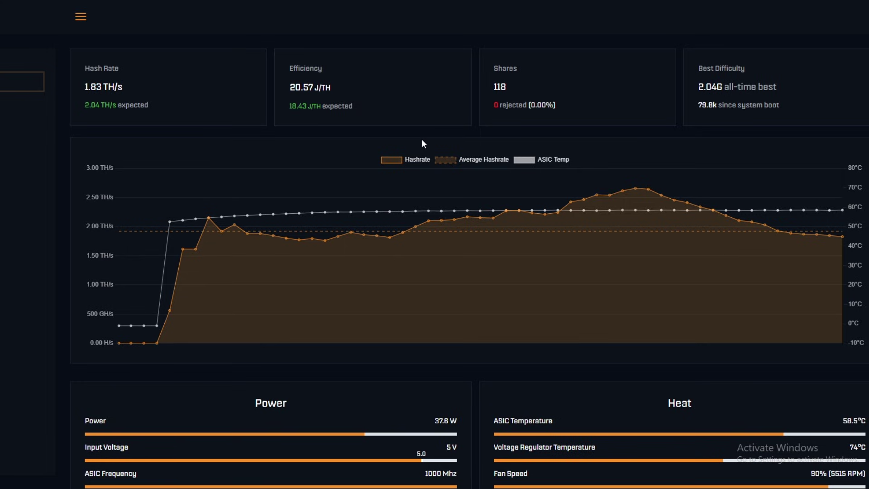
{"action": "scroll", "coordinate": [420, 140], "scroll_direction": "down", "scroll_amount": 1}
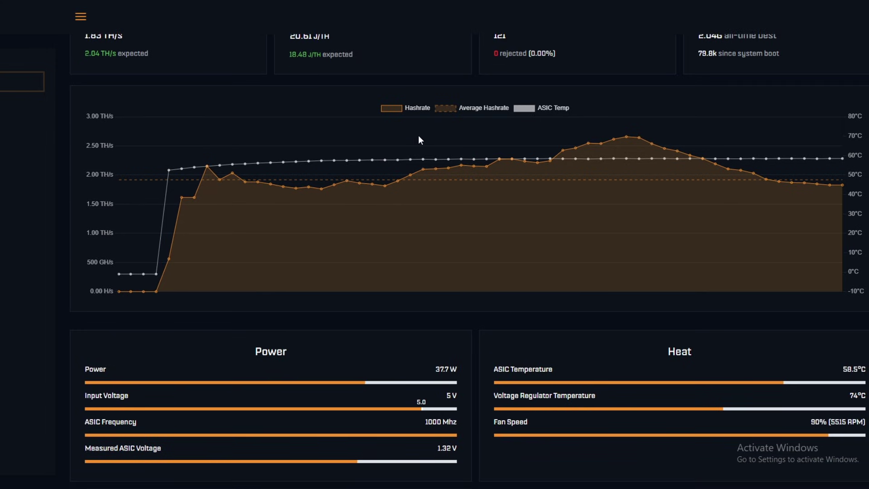
{"action": "scroll", "coordinate": [419, 138], "scroll_direction": "up", "scroll_amount": 1}
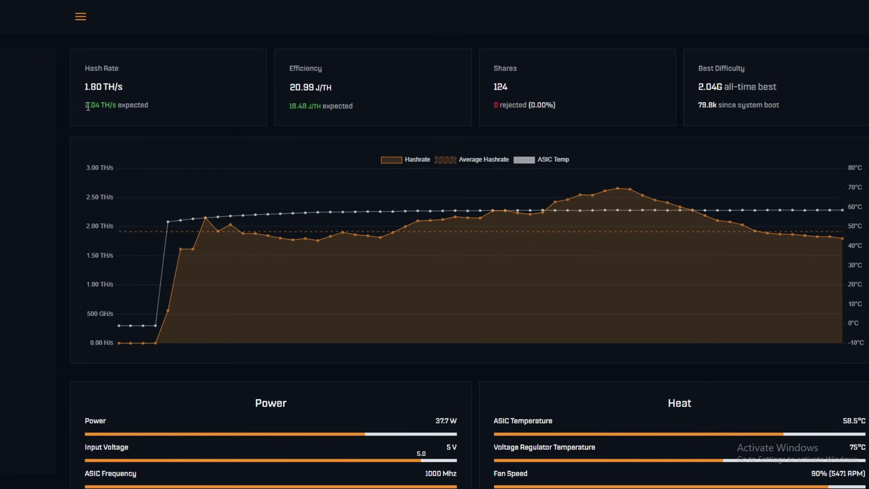
{"action": "left_click_drag", "start_coordinate": [85, 105], "coordinate": [149, 111]}
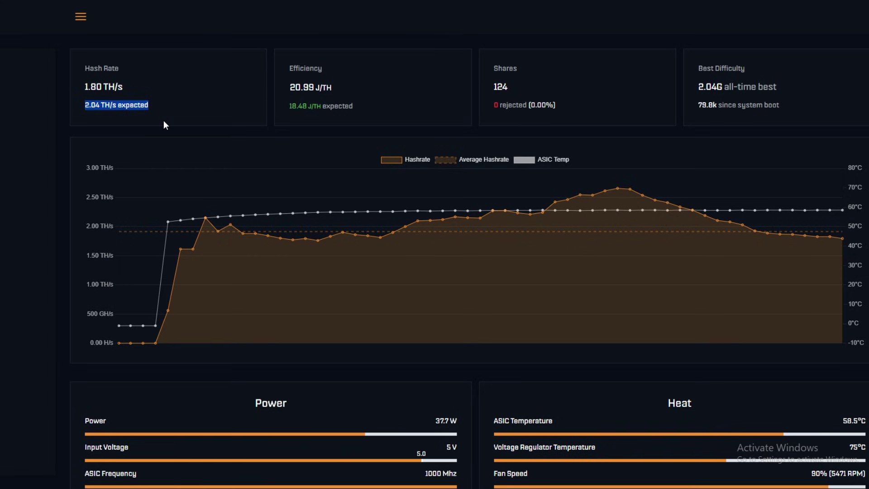
{"action": "left_click", "coordinate": [164, 122]}
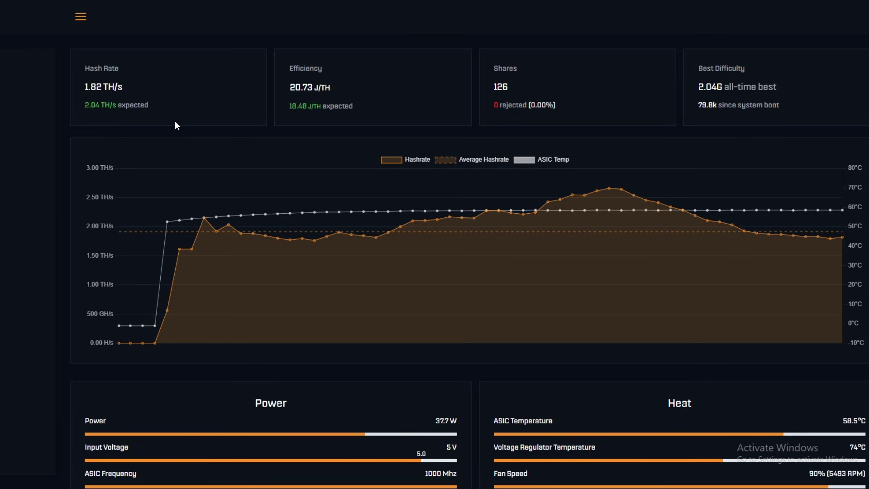
{"action": "scroll", "coordinate": [459, 154], "scroll_direction": "down", "scroll_amount": 2}
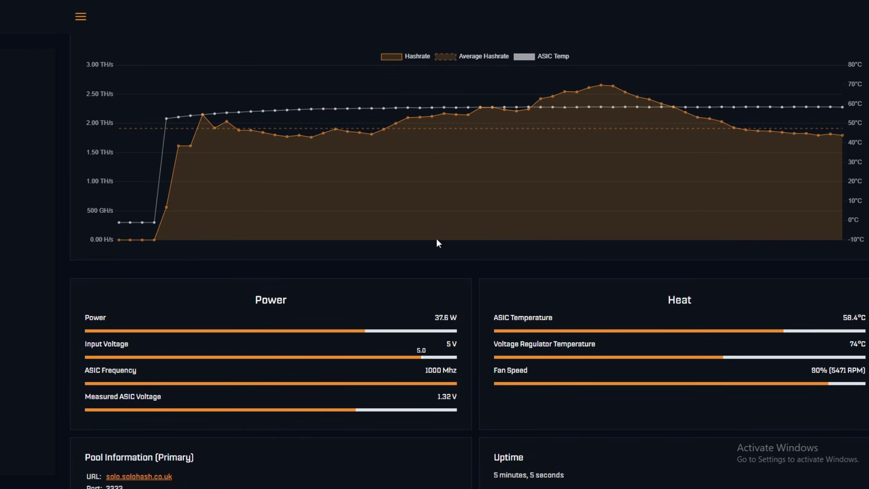
{"action": "scroll", "coordinate": [419, 240], "scroll_direction": "up", "scroll_amount": 2}
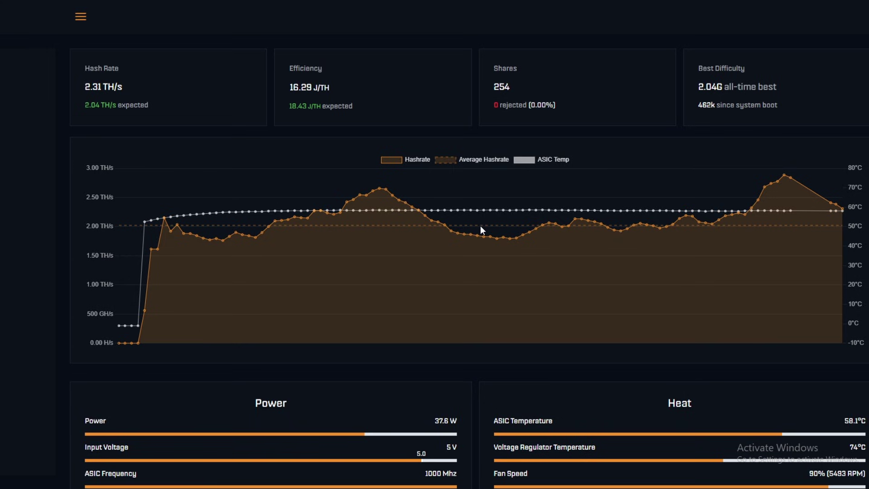
{"action": "mouse_move", "coordinate": [477, 225]}
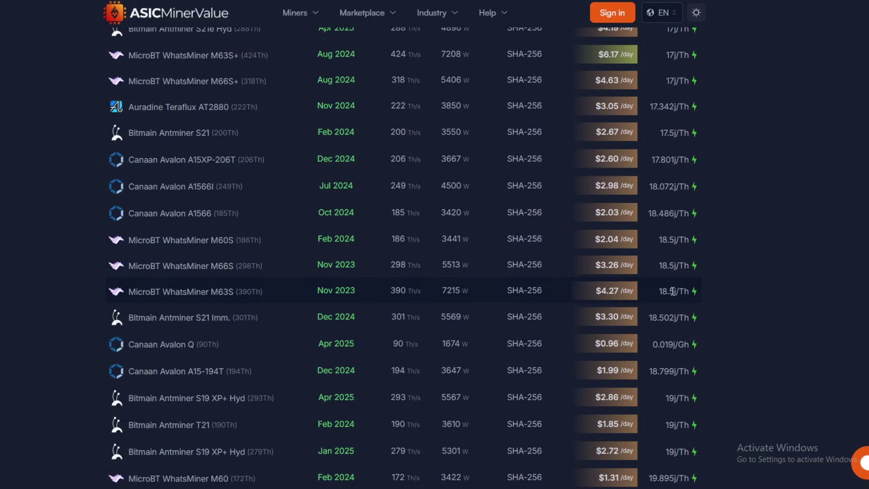
Compare the SHA-256 miners' efficiency on ASICMinerValue with the efficiency, power and heat readings on the Bitaxe dashboard.
{"action": "scroll", "coordinate": [676, 308], "scroll_direction": "down", "scroll_amount": 1}
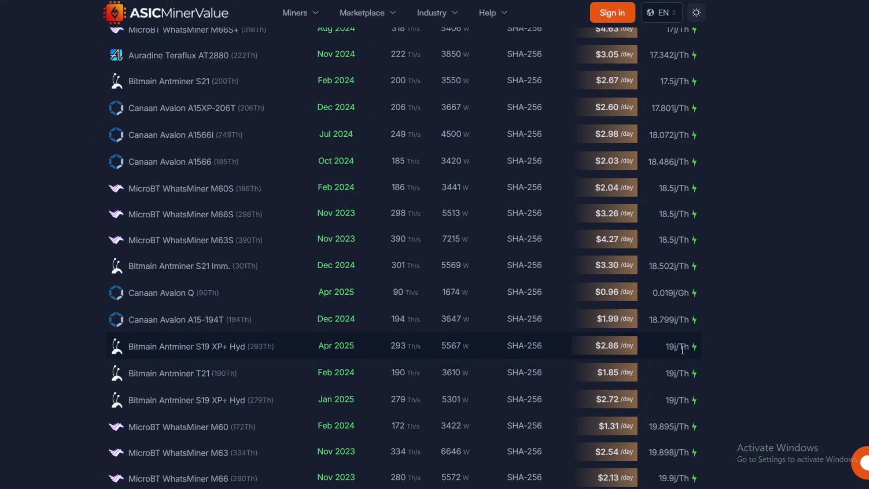
{"action": "scroll", "coordinate": [680, 348], "scroll_direction": "up", "scroll_amount": 10}
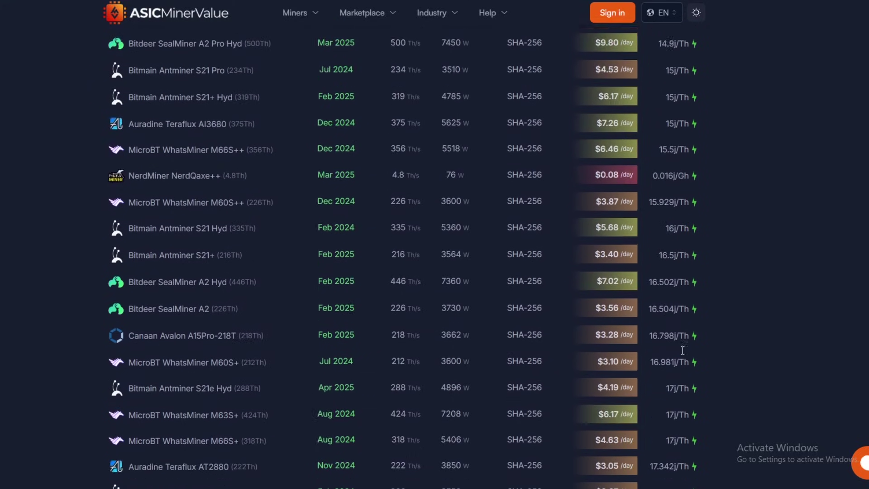
{"action": "scroll", "coordinate": [681, 347], "scroll_direction": "up", "scroll_amount": 2}
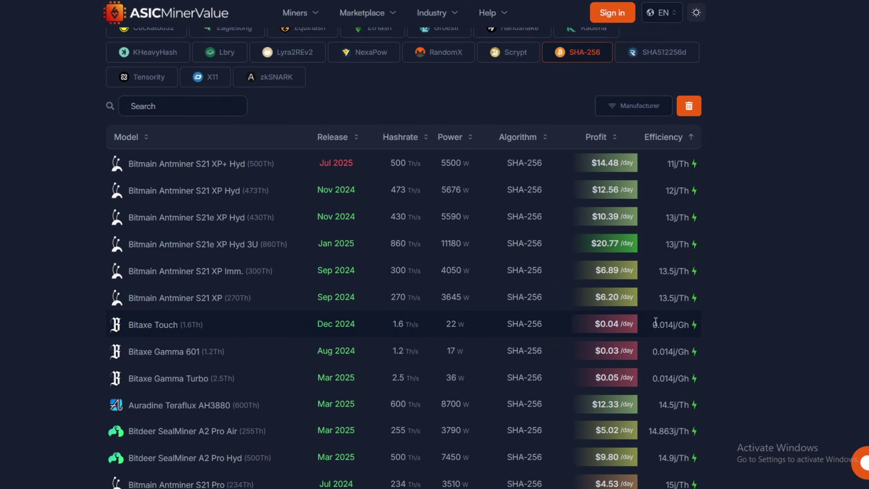
{"action": "scroll", "coordinate": [656, 321], "scroll_direction": "down", "scroll_amount": 1}
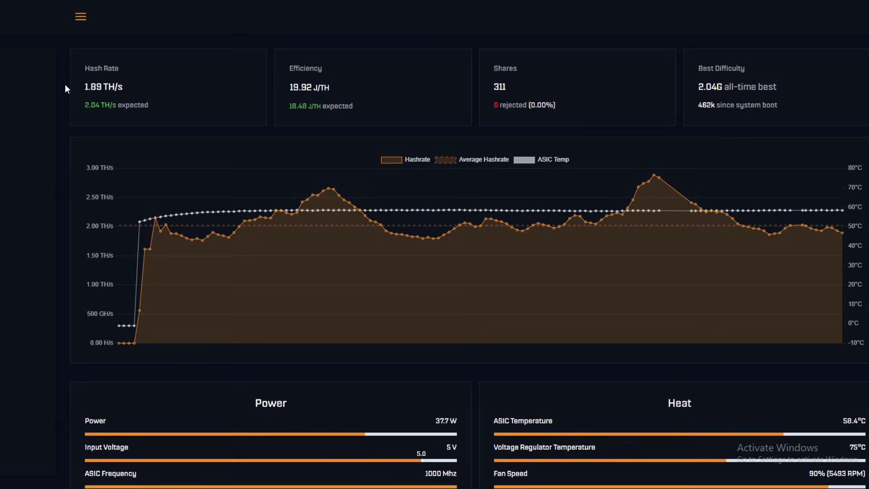
{"action": "scroll", "coordinate": [68, 87], "scroll_direction": "down", "scroll_amount": 3}
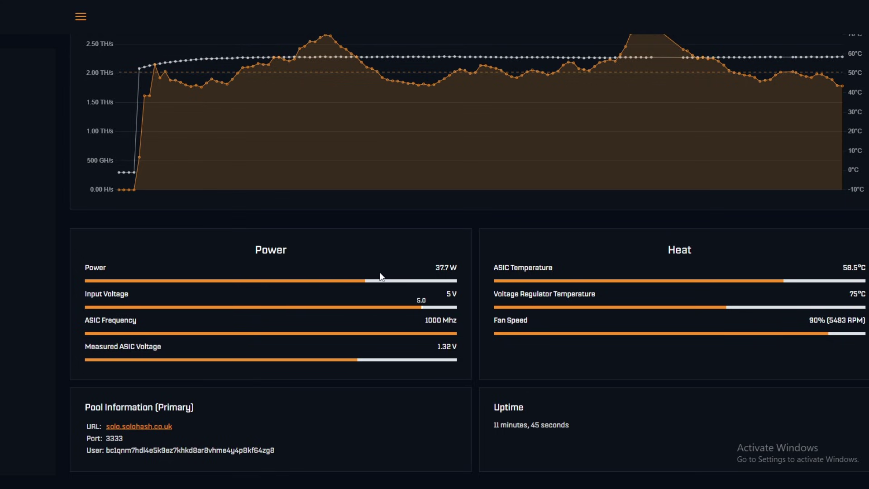
{"action": "scroll", "coordinate": [453, 281], "scroll_direction": "up", "scroll_amount": 3}
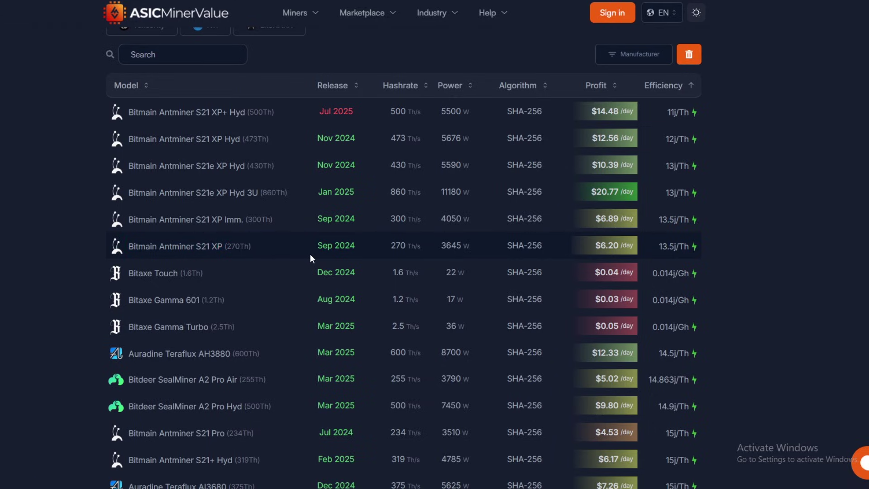
Return to ASICMinerValue's Miners efficiency list and review how the Bitaxe models rank against the other SHA-256 miners.
{"action": "scroll", "coordinate": [312, 257], "scroll_direction": "up", "scroll_amount": 2}
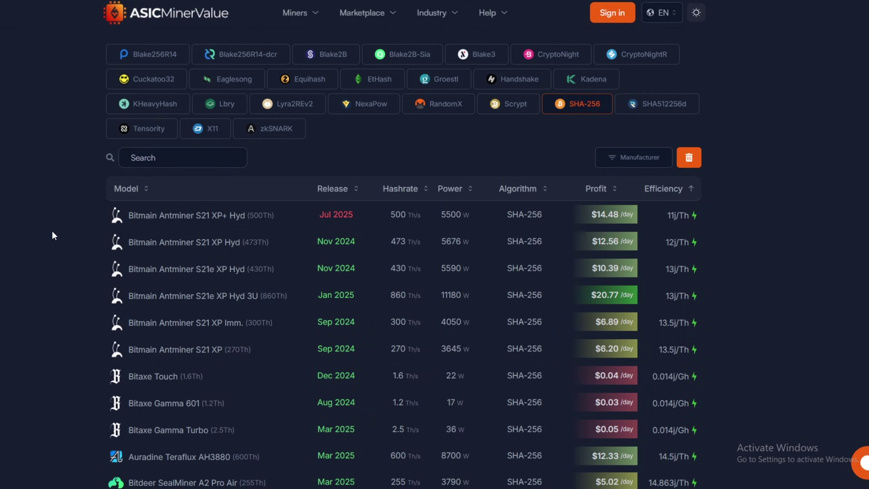
{"action": "scroll", "coordinate": [54, 236], "scroll_direction": "down", "scroll_amount": 2}
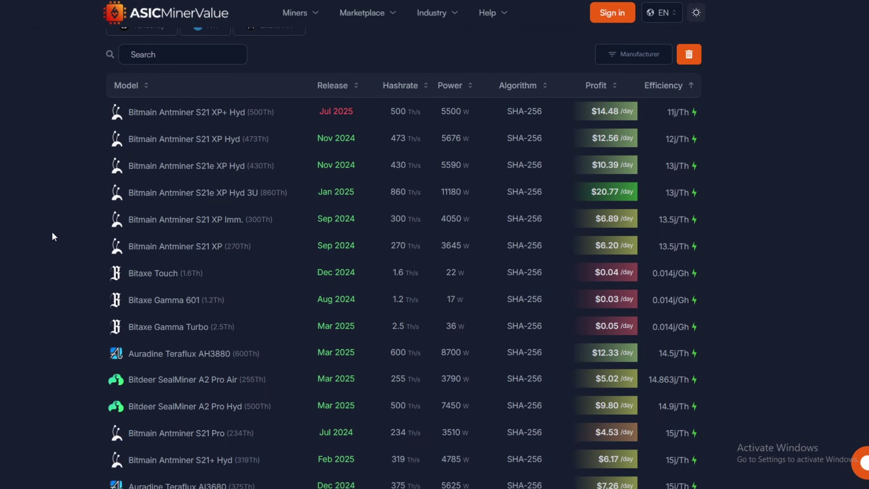
{"action": "scroll", "coordinate": [55, 221], "scroll_direction": "up", "scroll_amount": 3}
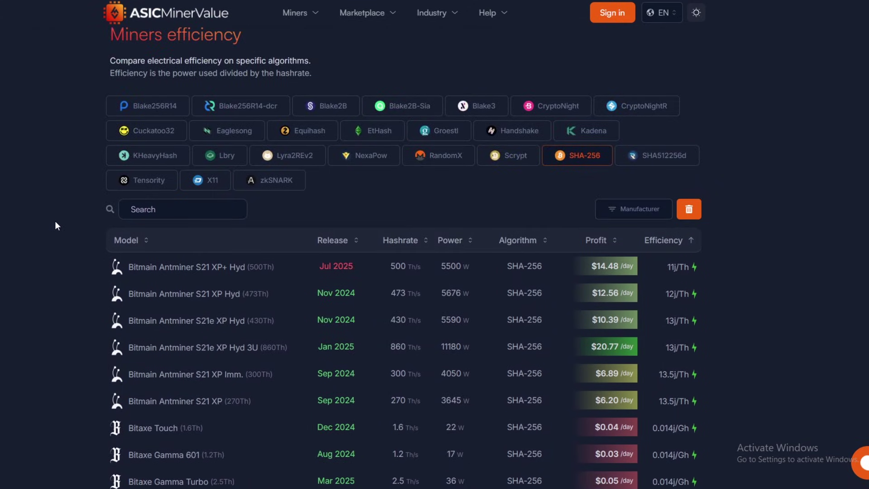
{"action": "scroll", "coordinate": [55, 225], "scroll_direction": "down", "scroll_amount": 2}
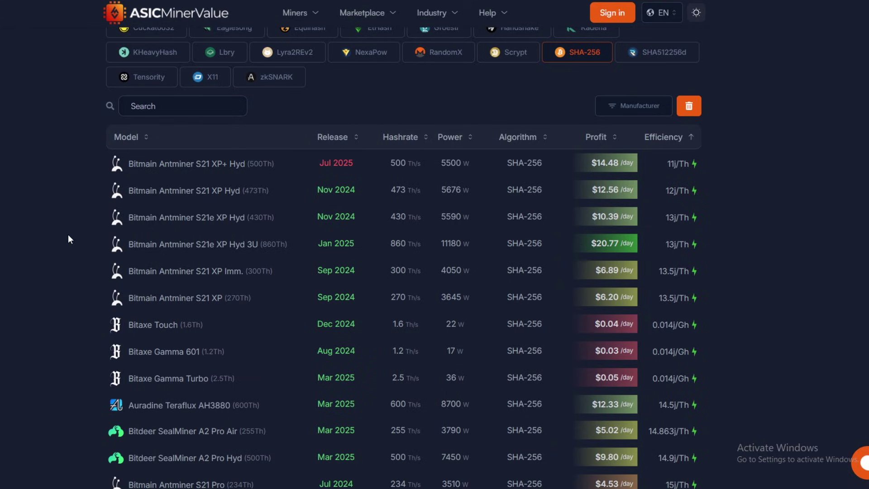
{"action": "scroll", "coordinate": [68, 235], "scroll_direction": "up", "scroll_amount": 3}
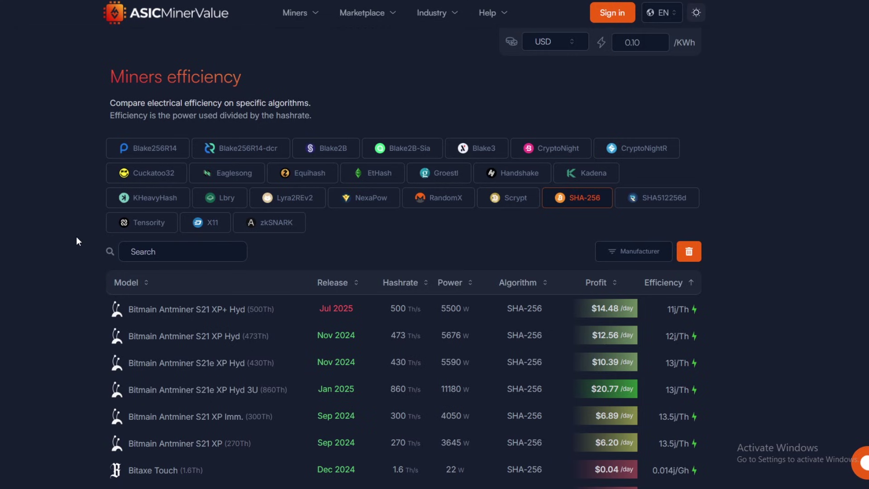
{"action": "scroll", "coordinate": [78, 245], "scroll_direction": "down", "scroll_amount": 2}
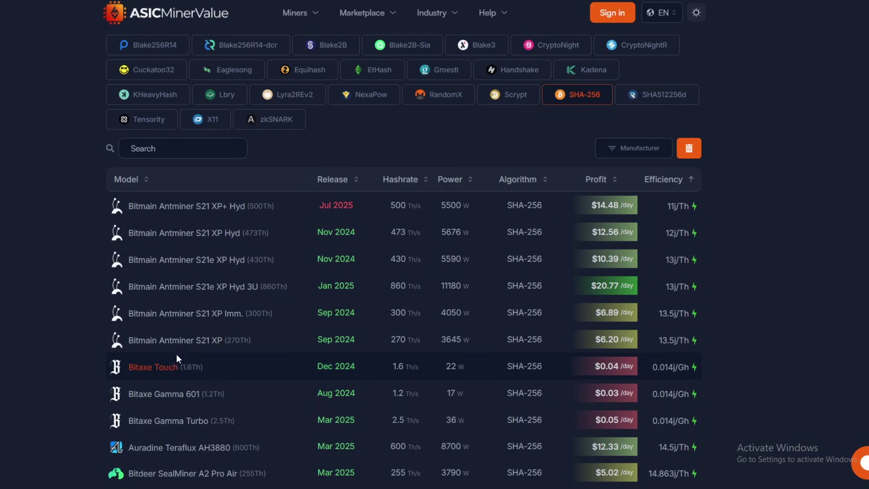
{"action": "scroll", "coordinate": [58, 425], "scroll_direction": "down", "scroll_amount": 3}
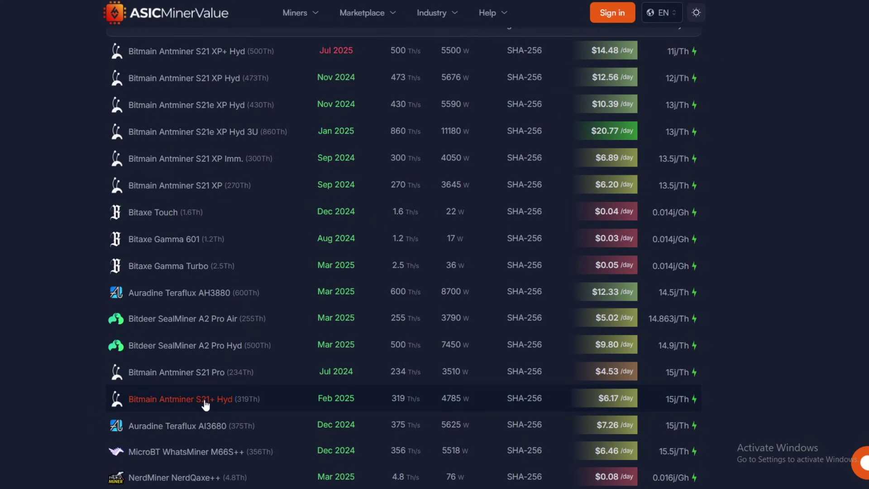